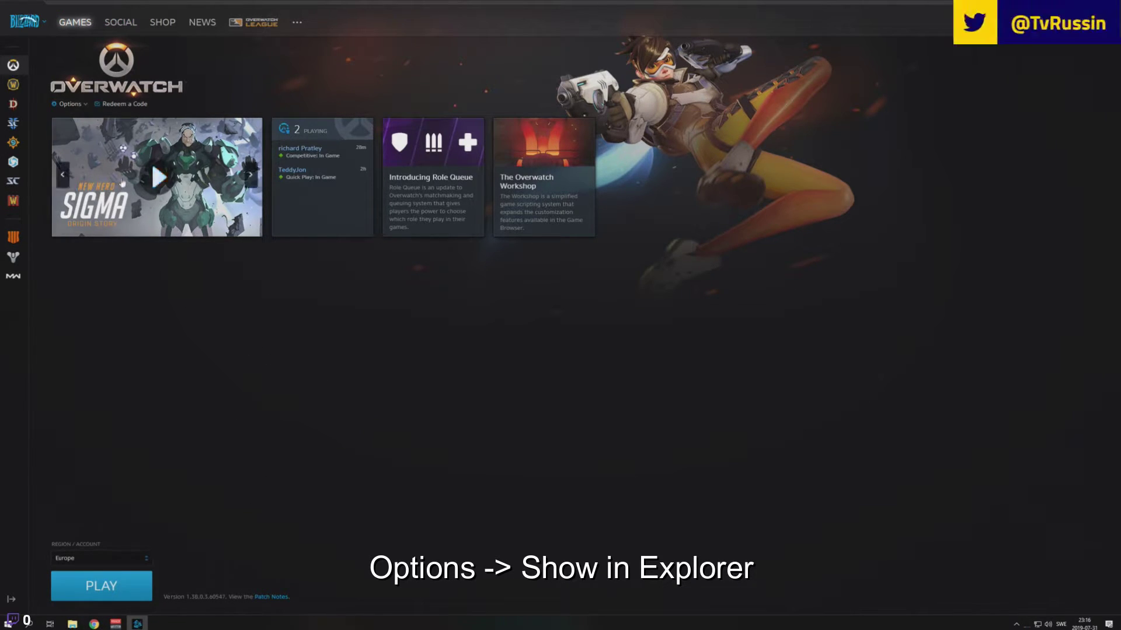
# - From Overwatch's Options menu in Battle.net, show the install folder (E:\Battle.net\Spel) in Explorer
pyautogui.click(79, 105)
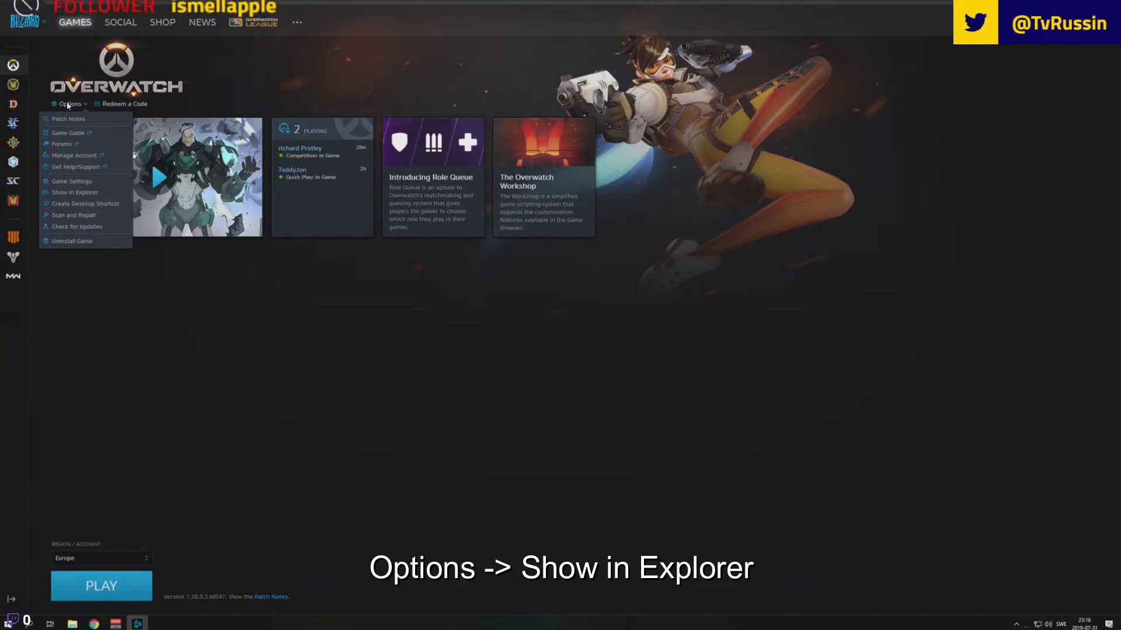
pyautogui.click(84, 193)
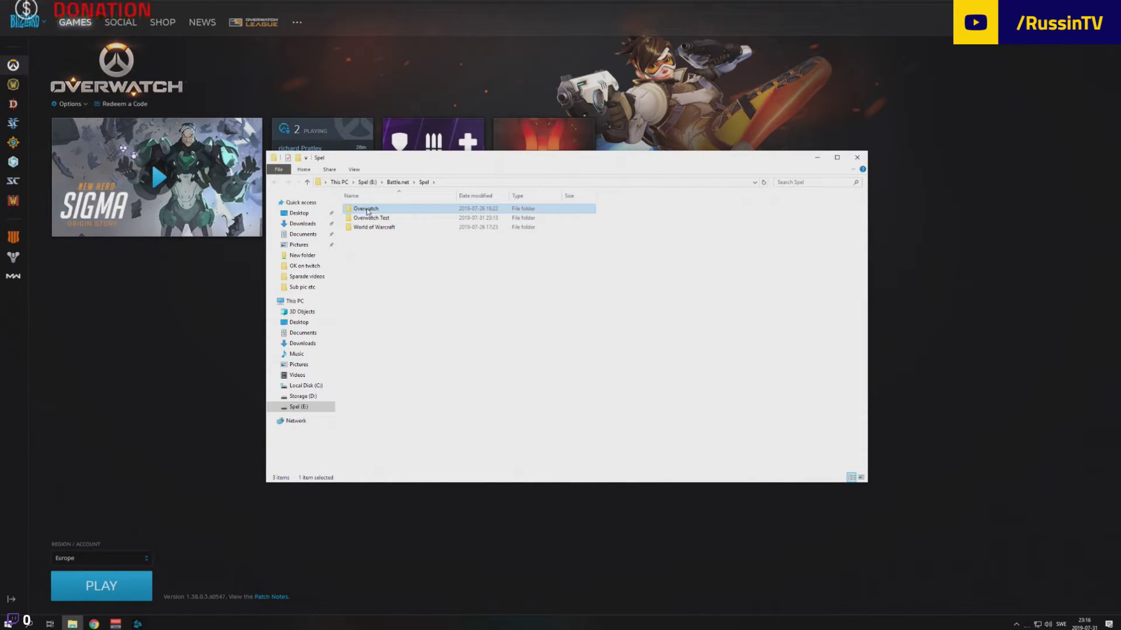
# - In Overwatch > _retail_, delete the old OverwatchTest application and OverwatchTest - Shortcut
pyautogui.doubleClick(370, 210)
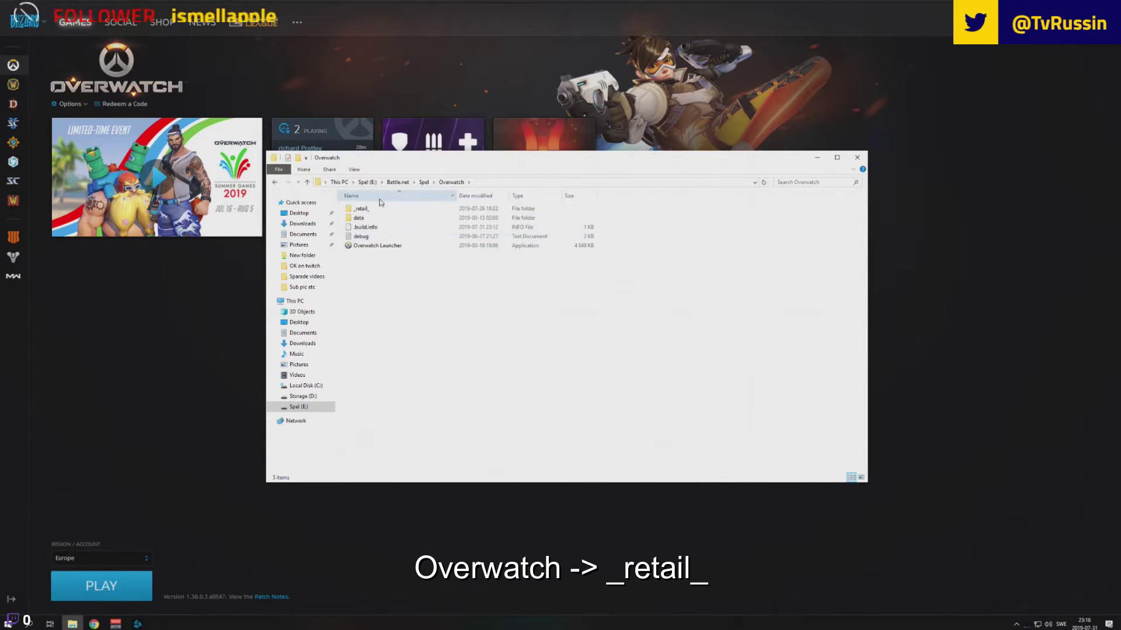
pyautogui.doubleClick(378, 205)
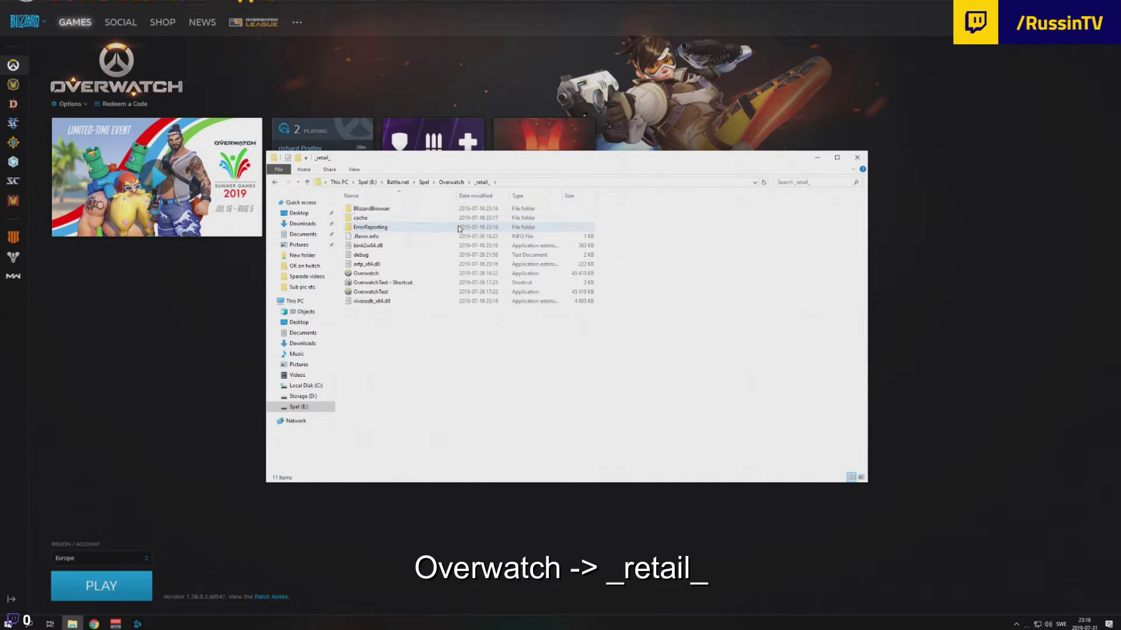
pyautogui.click(377, 291)
pyautogui.keyDown('ctrl'); pyautogui.click(385, 283); pyautogui.keyUp('ctrl')
pyautogui.press('Delete')
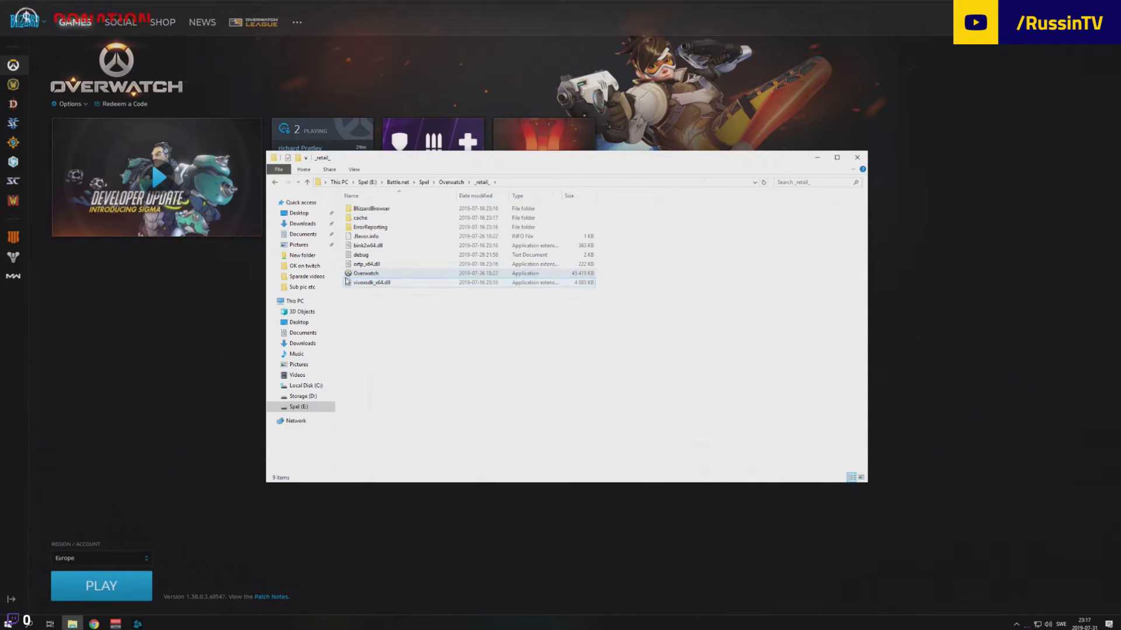
pyautogui.click(365, 276)
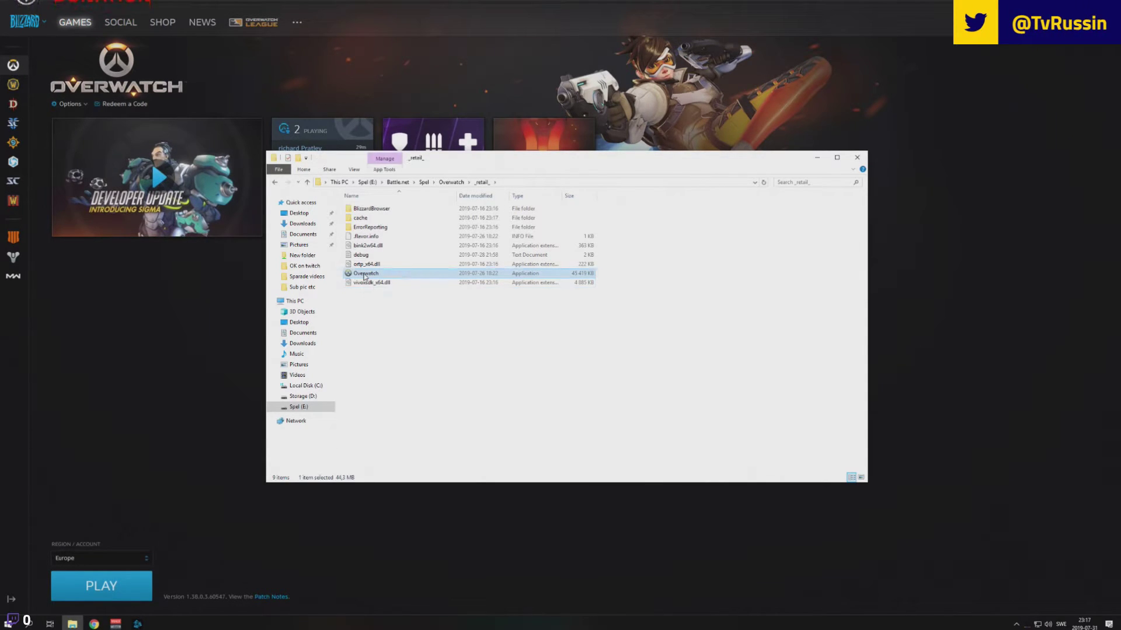
pyautogui.click(418, 350)
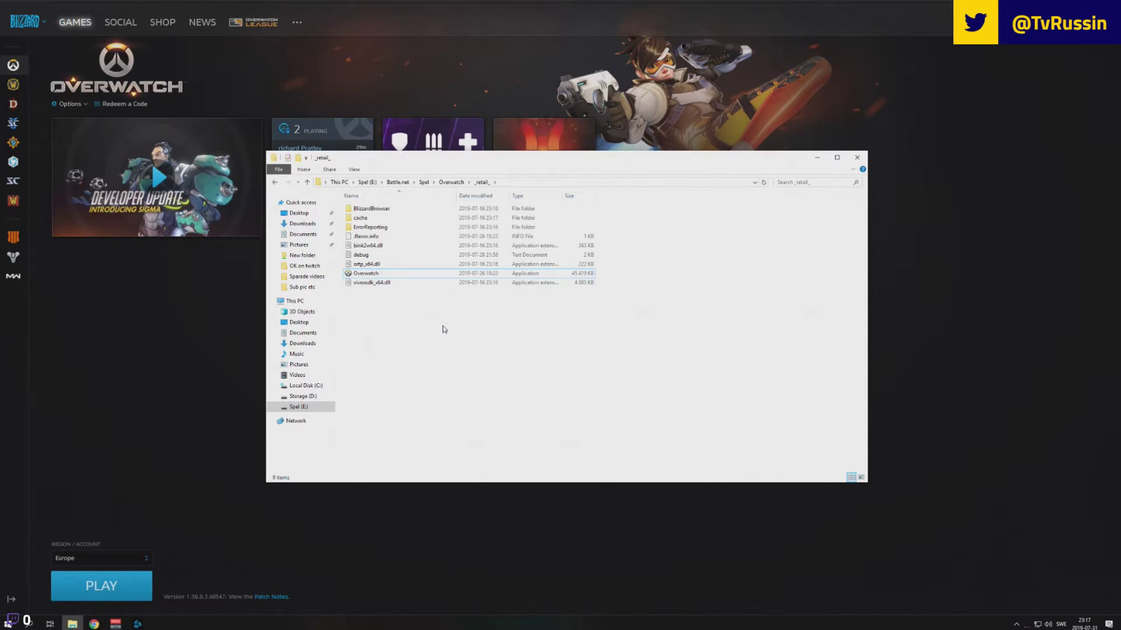
# - Rename the Overwatch application in _retail_ to OverwatchTest by appending 'Test' to its name
pyautogui.rightClick(367, 274)
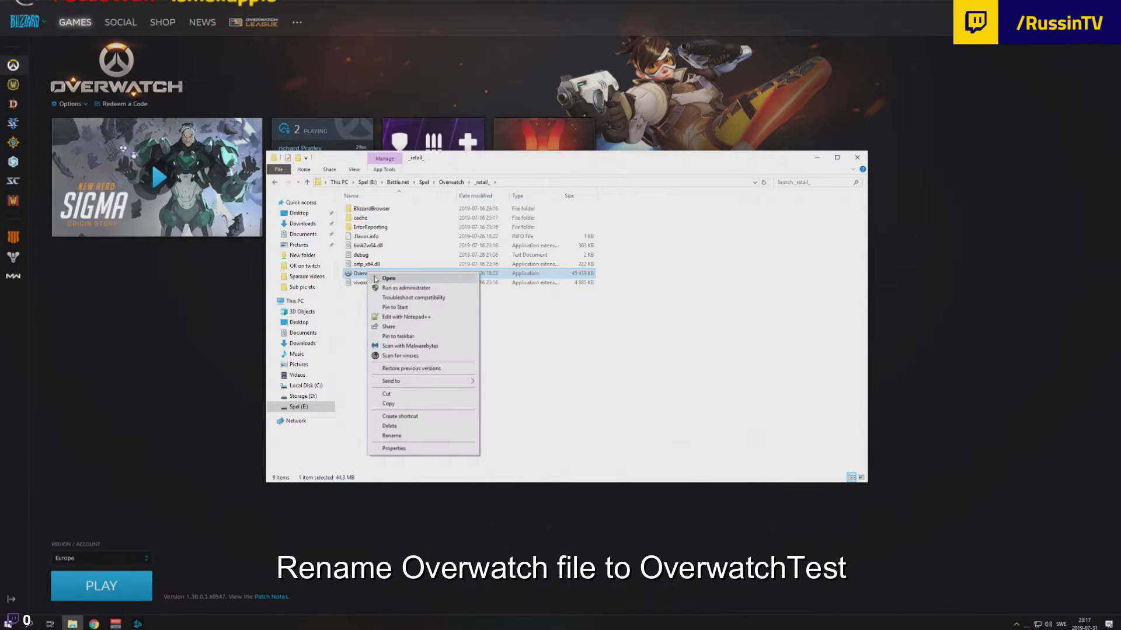
pyautogui.click(407, 435)
pyautogui.click(385, 273)
pyautogui.write('Test')
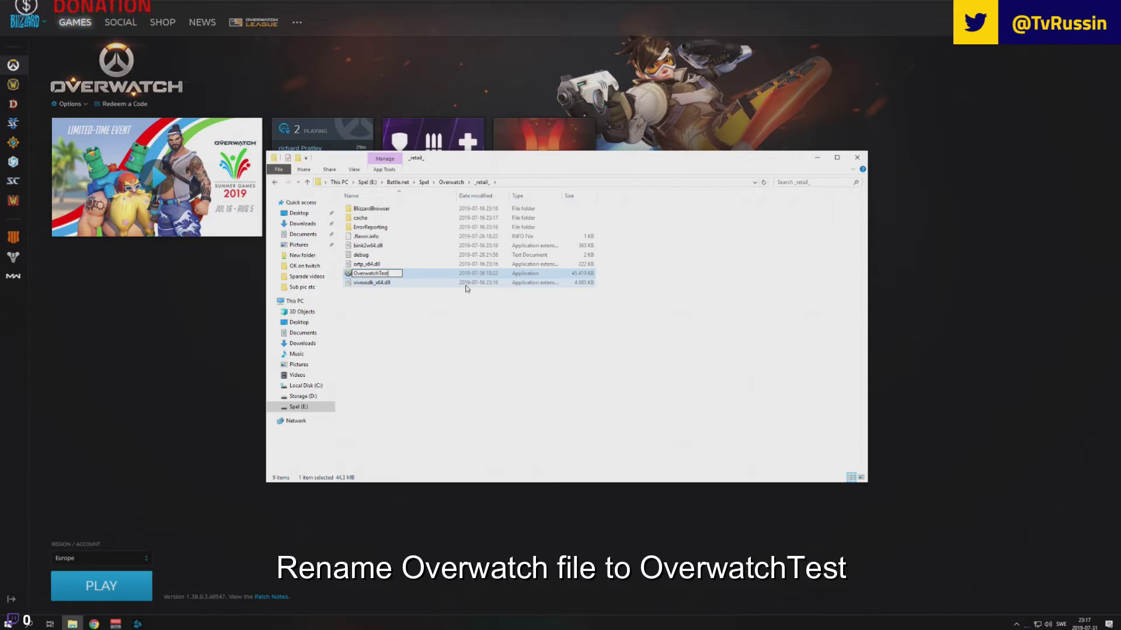
pyautogui.press('Return')
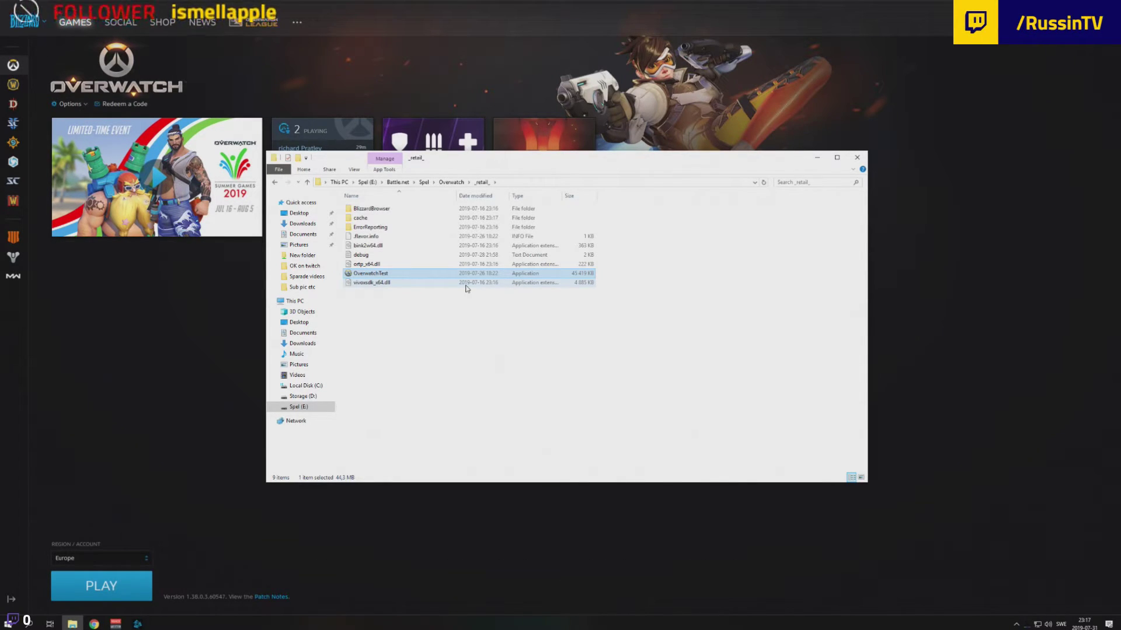
pyautogui.click(485, 338)
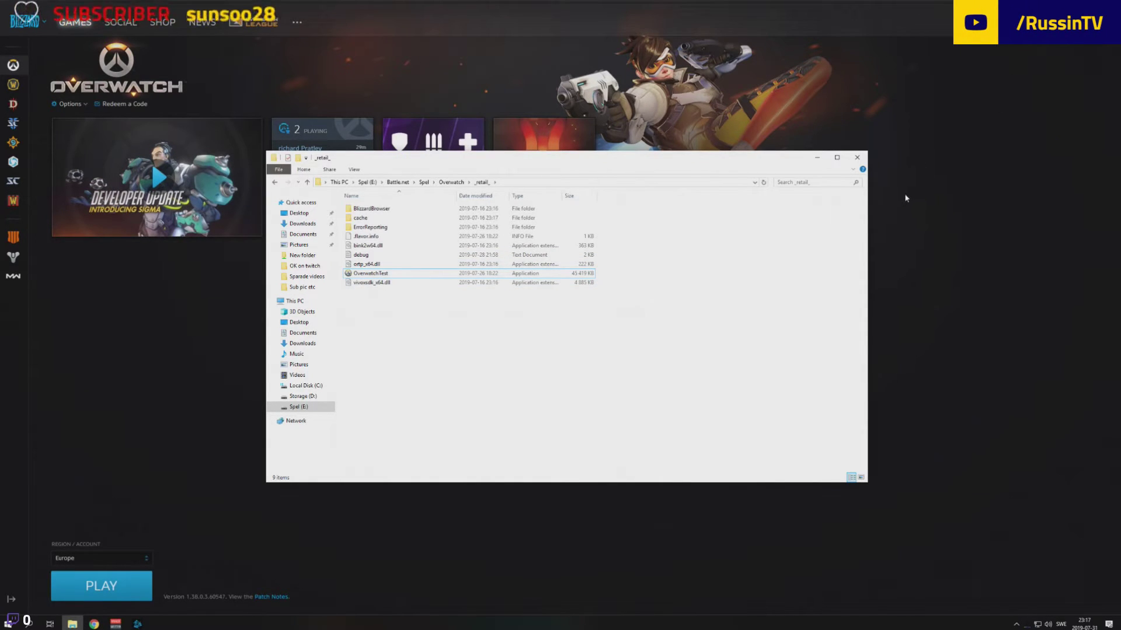
# - Create an OverwatchTest - Shortcut beside the OverwatchTest application, bringing the folder to 10 items
pyautogui.click(384, 274)
pyautogui.rightClick(383, 275)
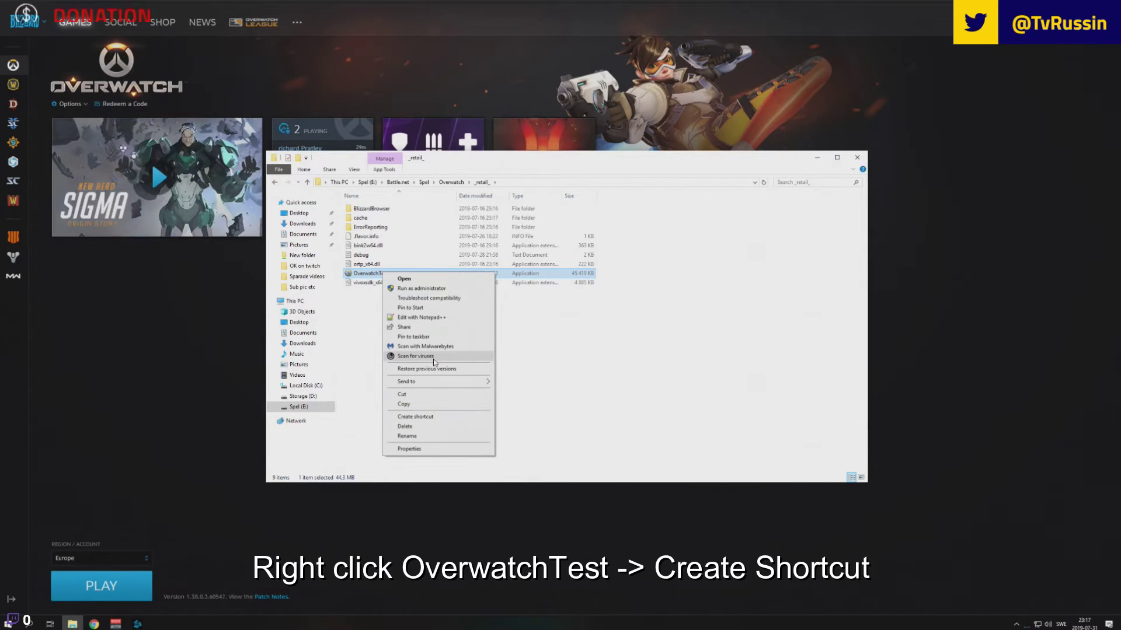
pyautogui.click(433, 417)
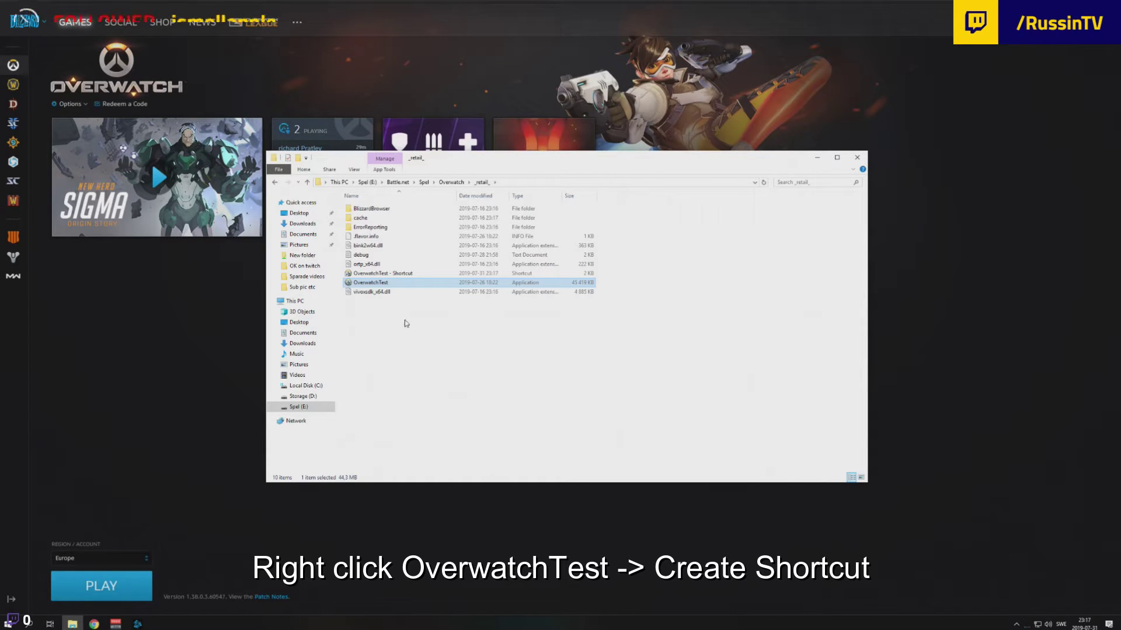
pyautogui.click(388, 274)
pyautogui.rightClick(389, 278)
pyautogui.click(853, 157)
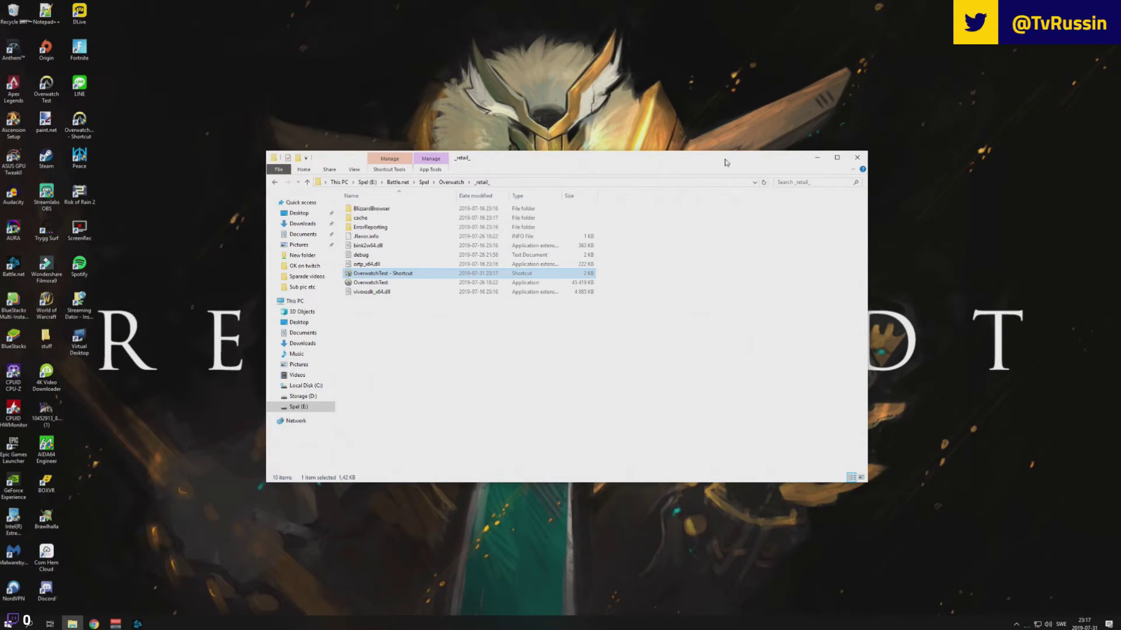
# - Copy OverwatchTest - Shortcut onto the desktop, replacing the older same-named shortcut there
pyautogui.moveTo(726, 162); pyautogui.dragTo(852, 211)
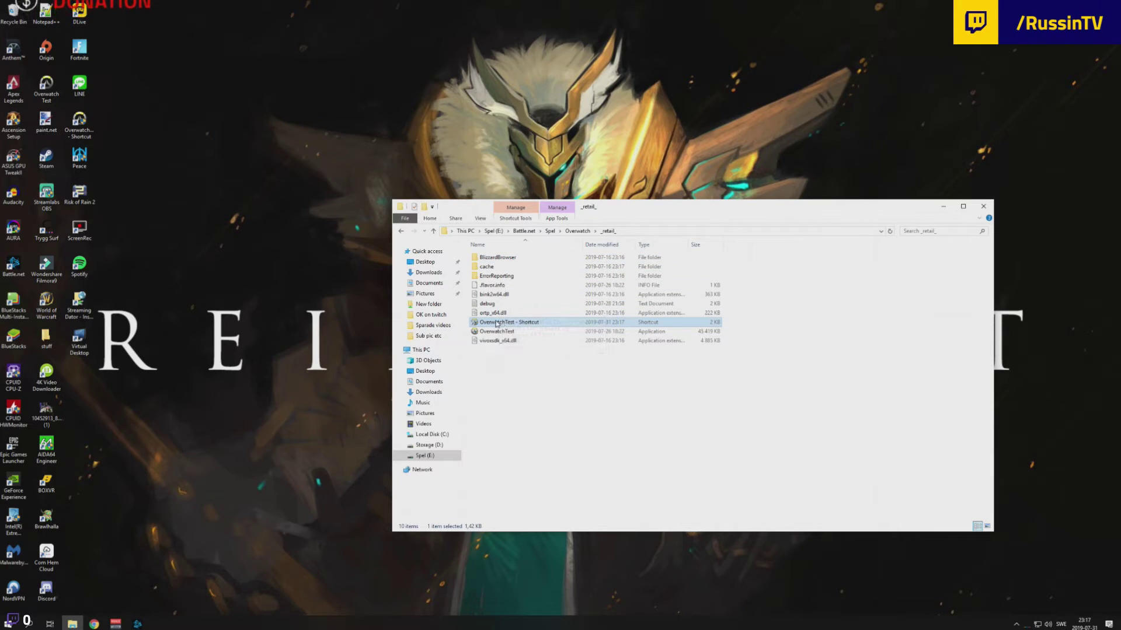
pyautogui.moveTo(529, 325); pyautogui.dragTo(258, 280)
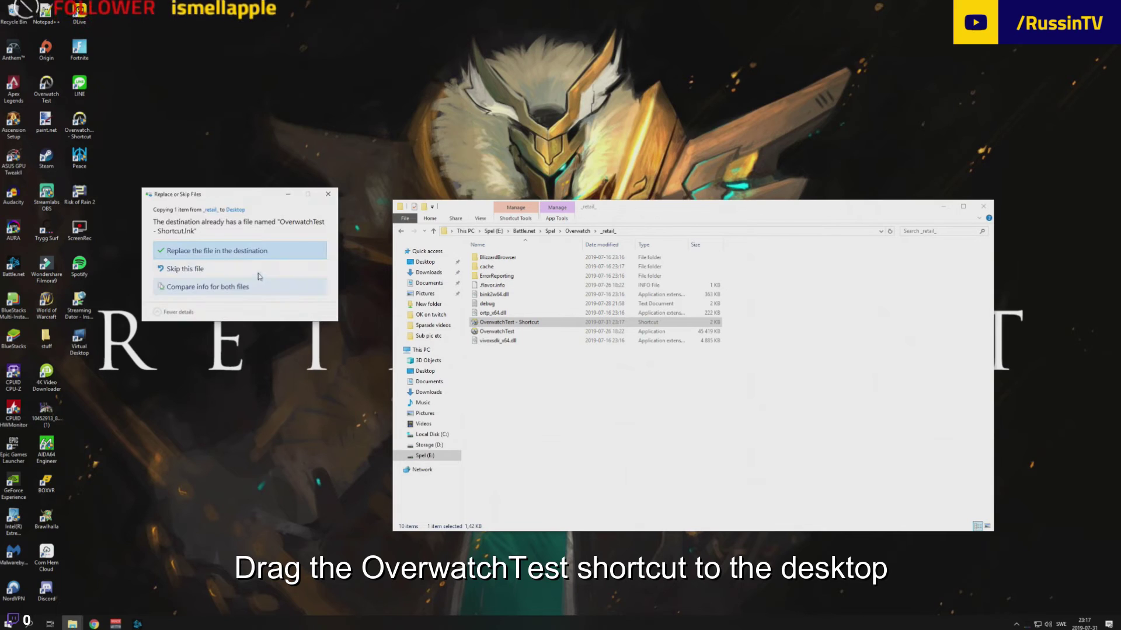
pyautogui.click(231, 251)
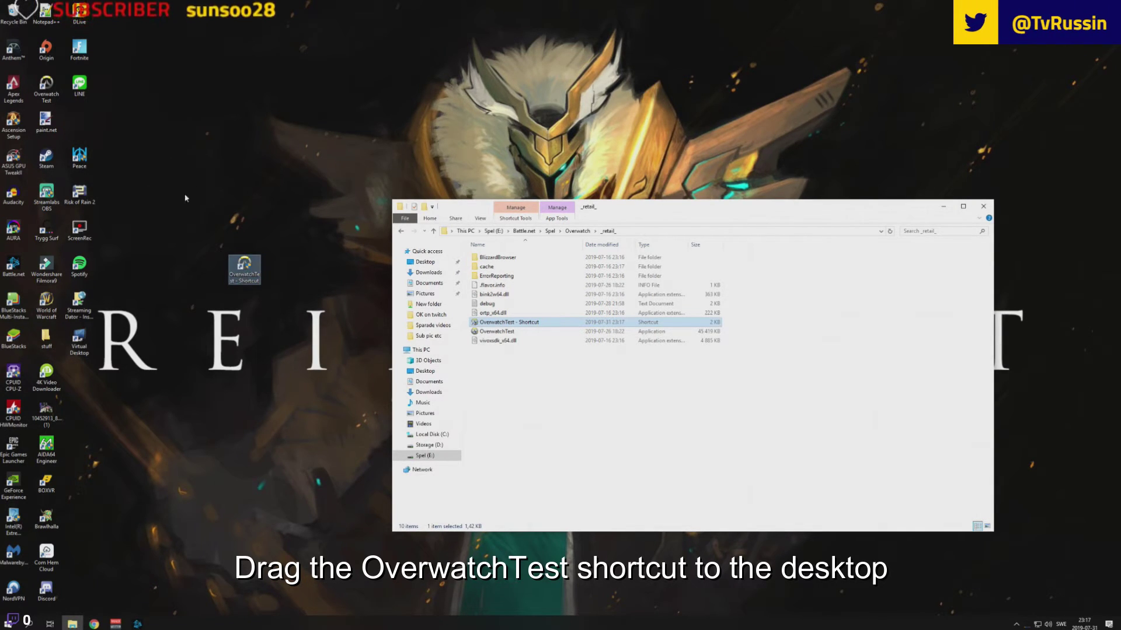
pyautogui.click(202, 307)
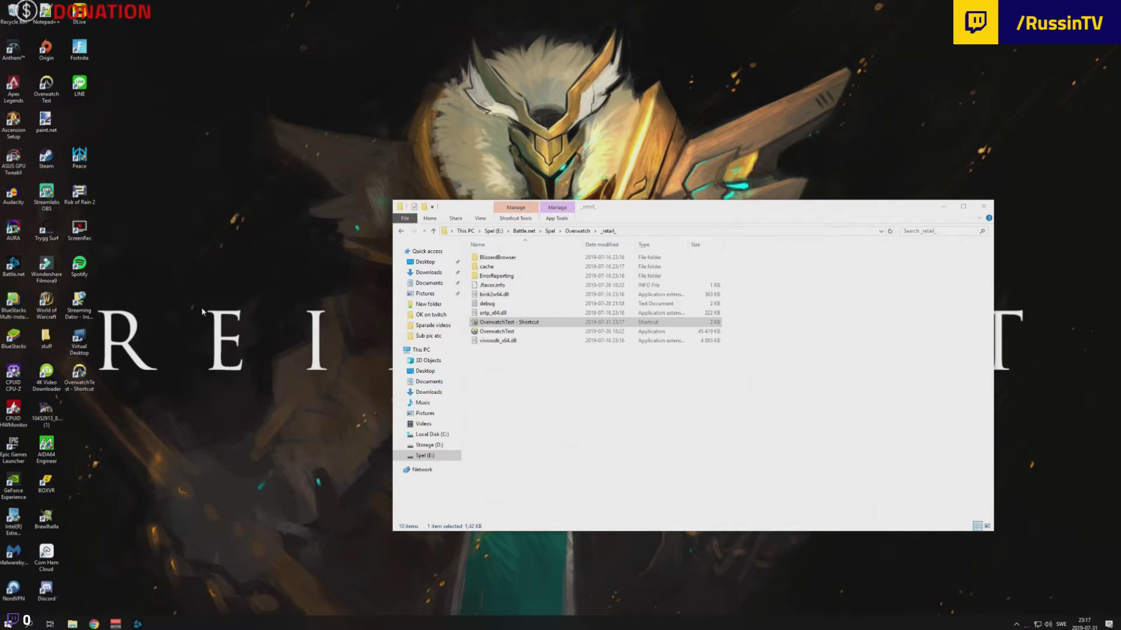
pyautogui.click(542, 410)
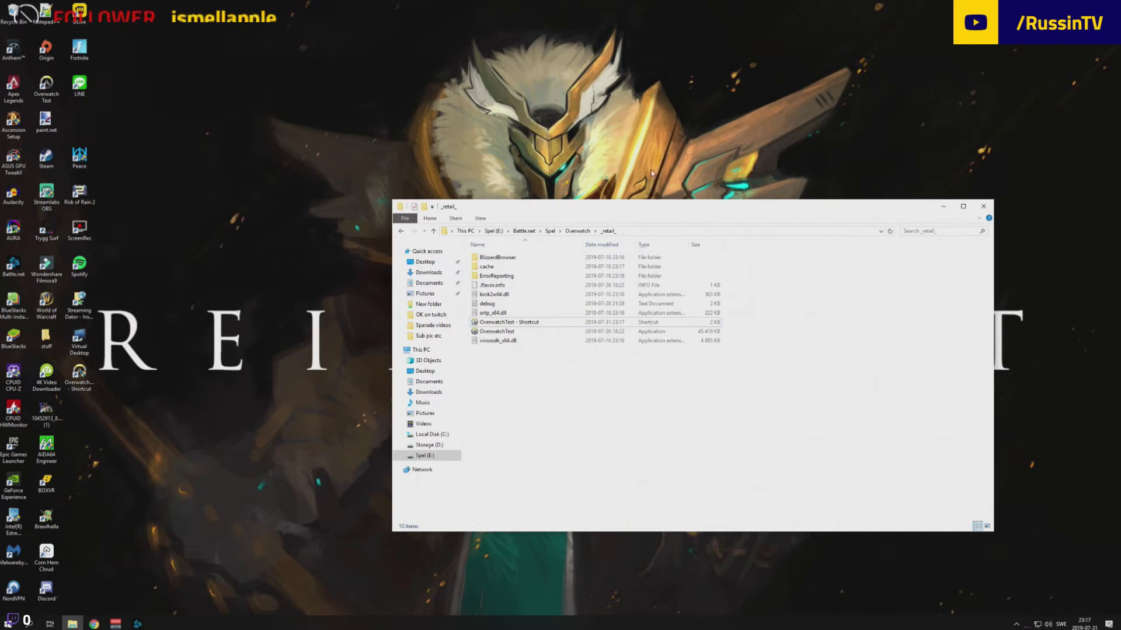
# - Close the _retail_ window and run the OverwatchTest desktop shortcut to bring up Battle.net
pyautogui.click(983, 207)
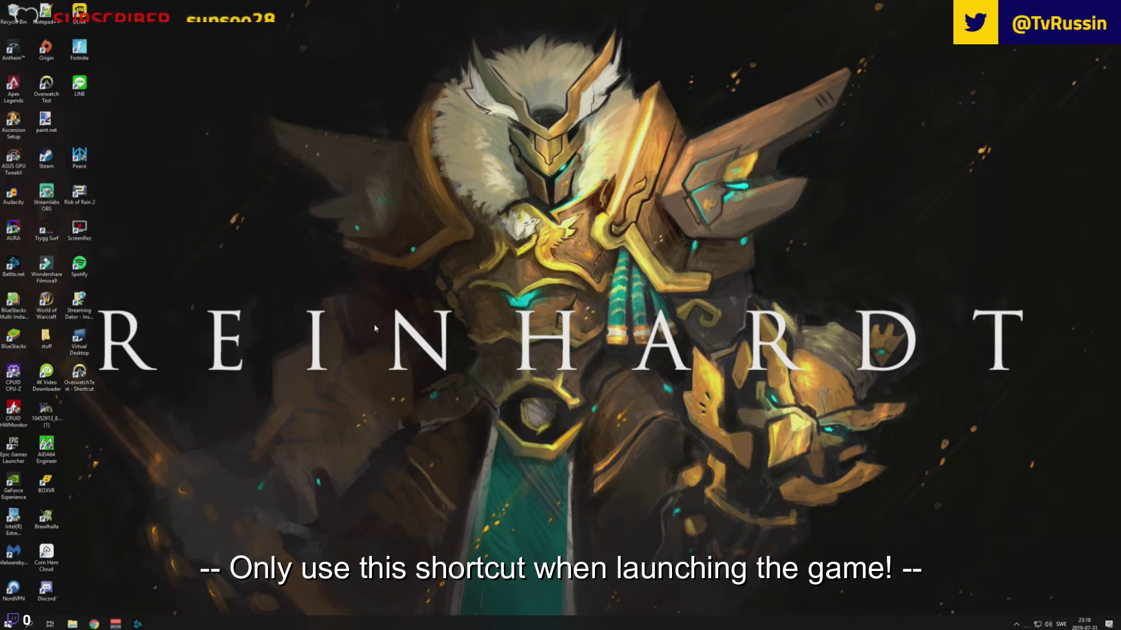
pyautogui.click(86, 380)
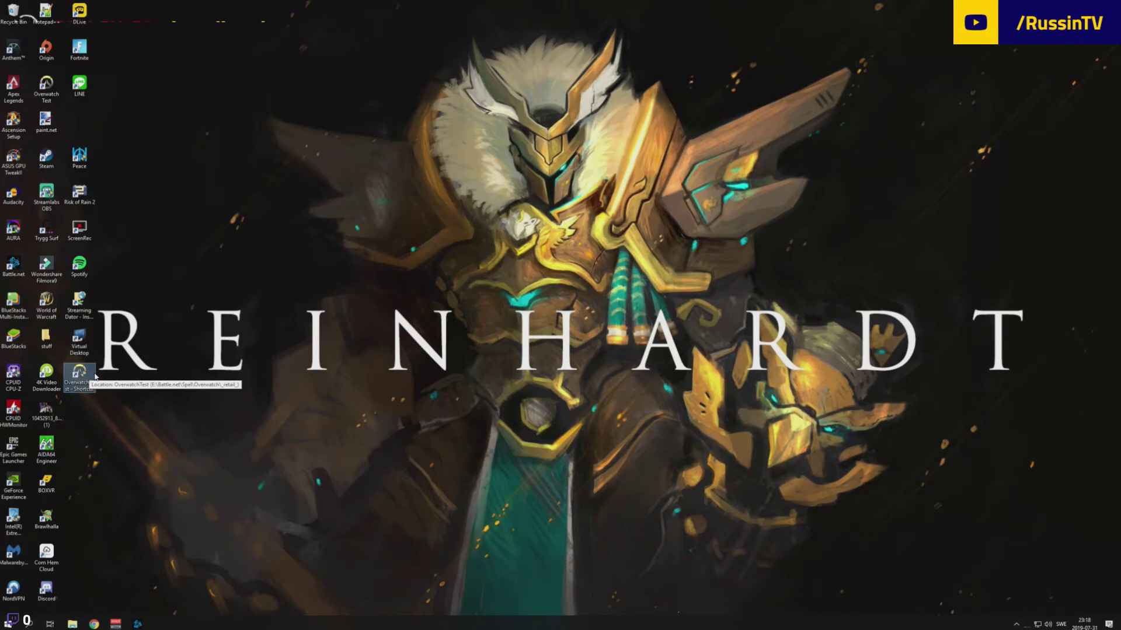
pyautogui.doubleClick(94, 377)
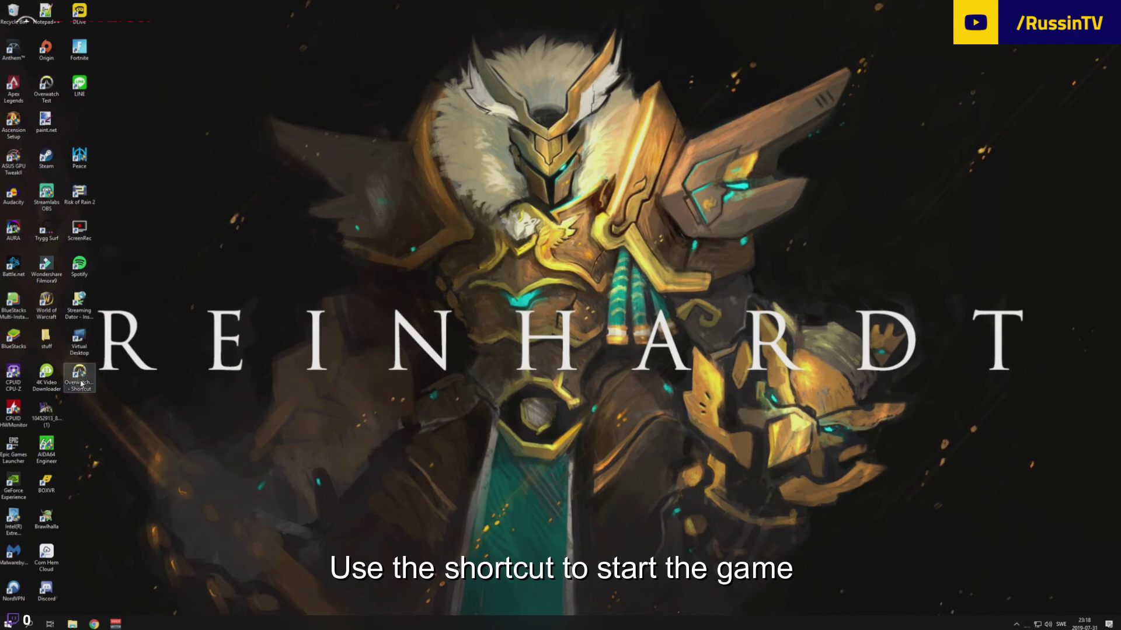
# - Run the OverwatchTest shortcut again and approve the administrator permission prompt
pyautogui.doubleClick(81, 384)
pyautogui.click(495, 372)
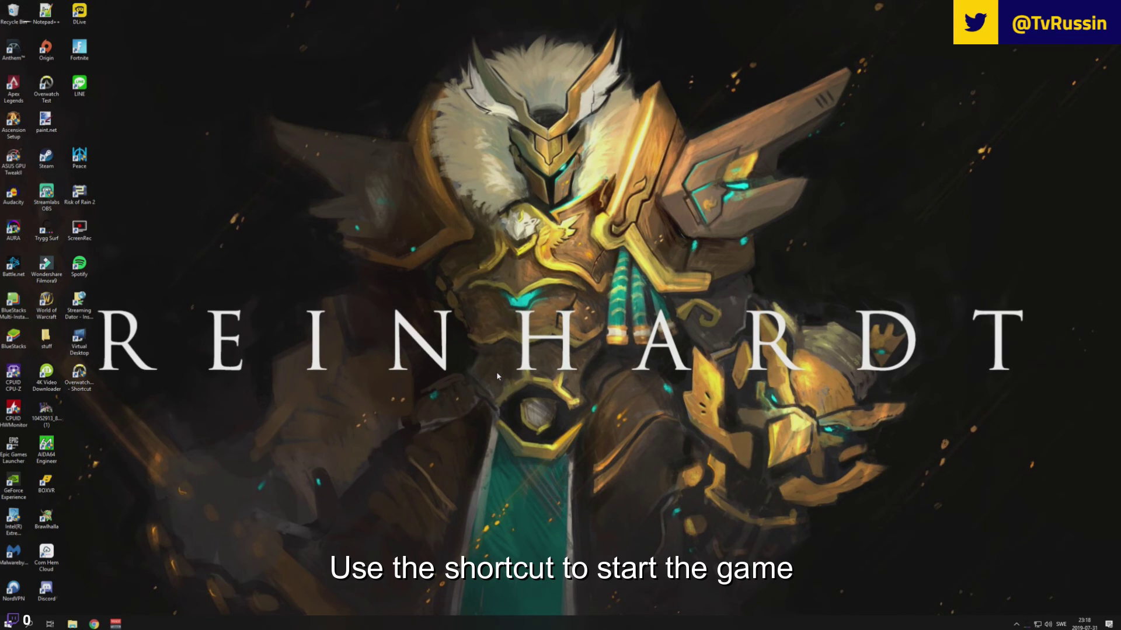